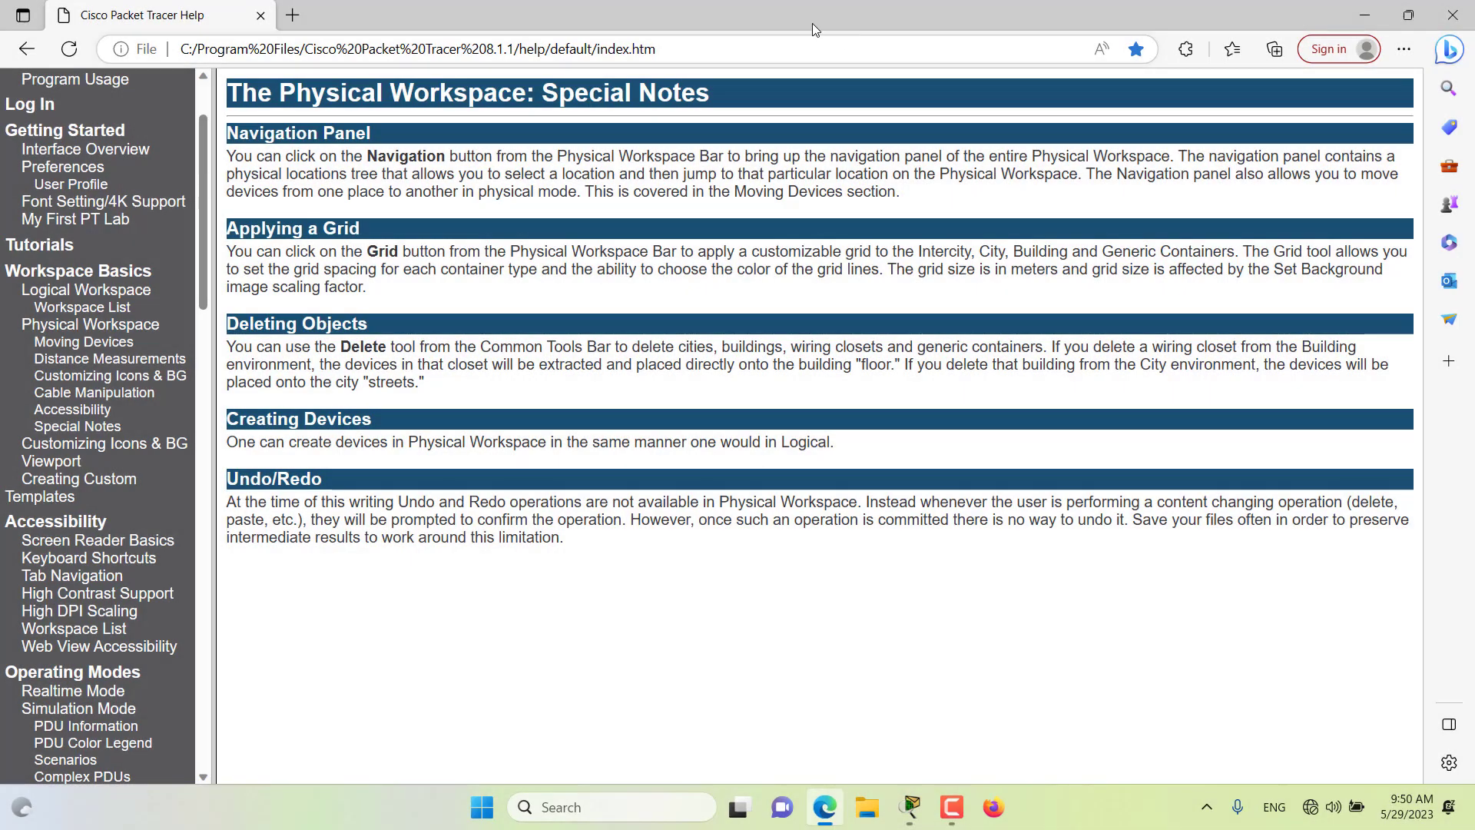
Minimize the Help browser so the Packet Tracer physical workspace shows again
{"action": "left_click", "coordinate": [825, 813]}
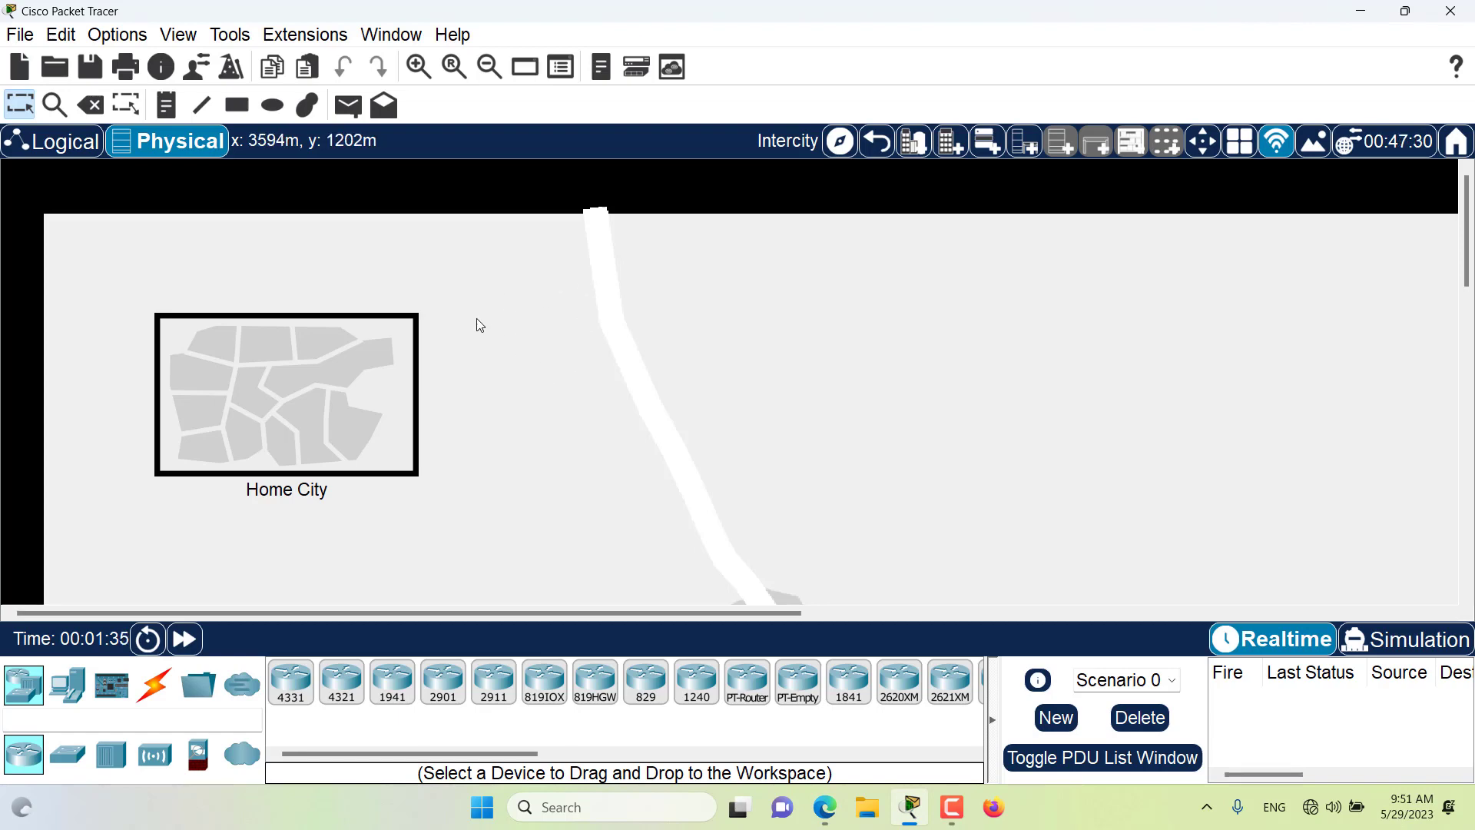
Confirm Undo/Redo are greyed out in Edit, then place 4331 routers Router0 and Router1 beside Home City
{"action": "left_click", "coordinate": [66, 35]}
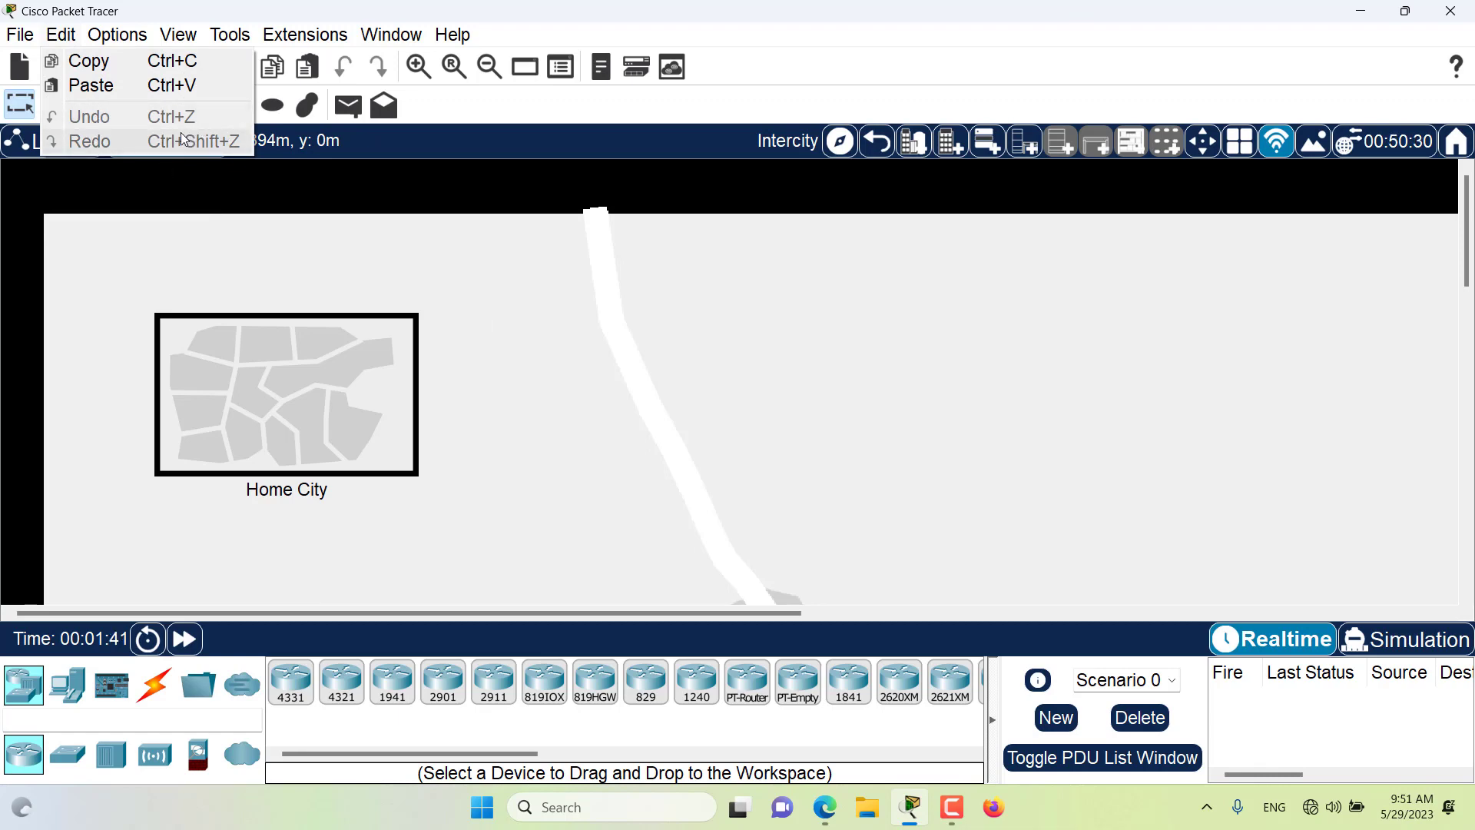
{"action": "left_click", "coordinate": [543, 322]}
{"action": "mouse_move", "coordinate": [290, 701]}
{"action": "left_mouse_down"}
{"action": "mouse_move", "coordinate": [303, 651]}
{"action": "mouse_move", "coordinate": [572, 389]}
{"action": "left_mouse_up"}
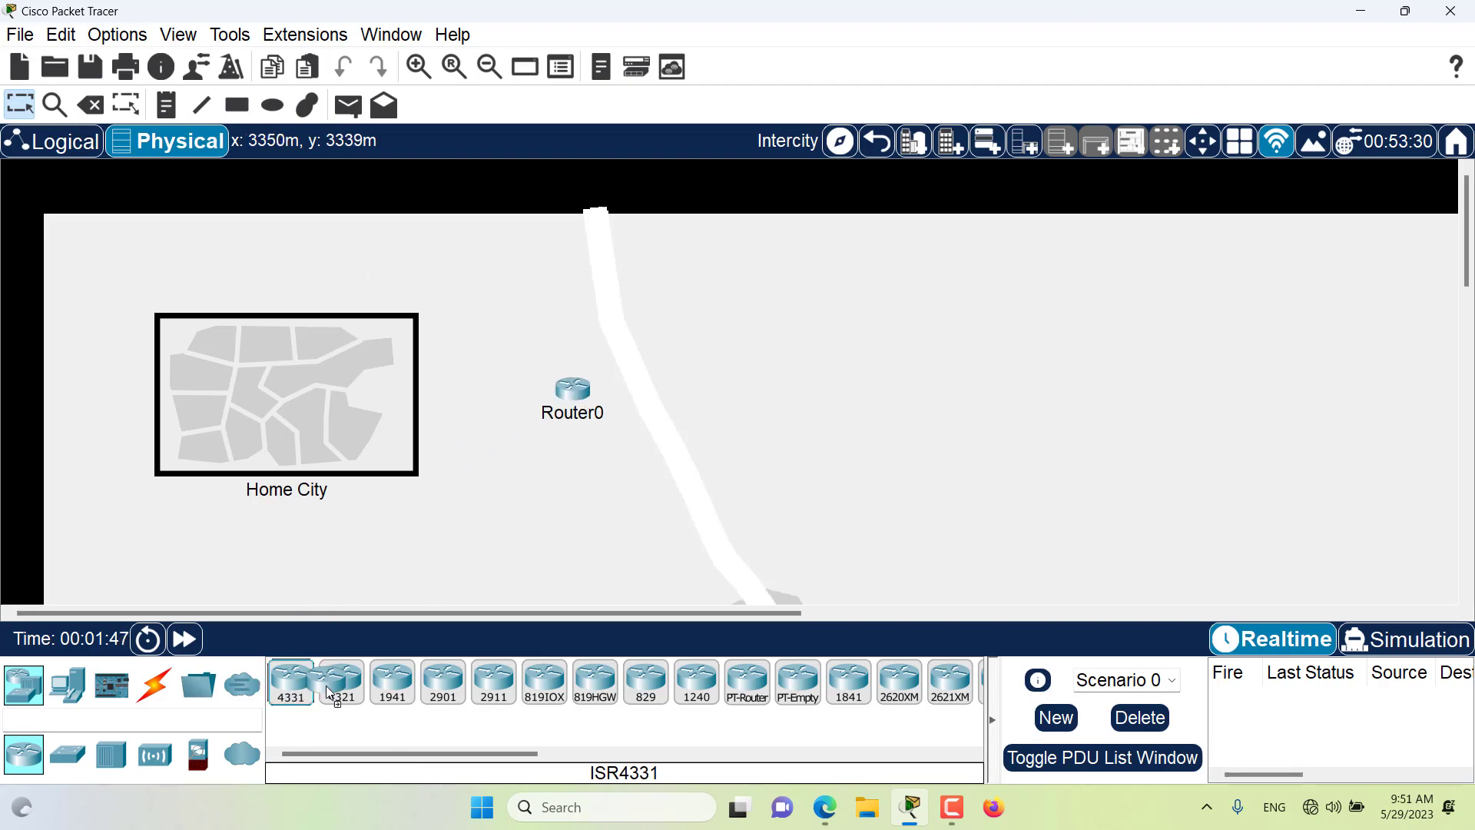
{"action": "left_click_drag", "start_coordinate": [291, 683], "coordinate": [749, 390]}
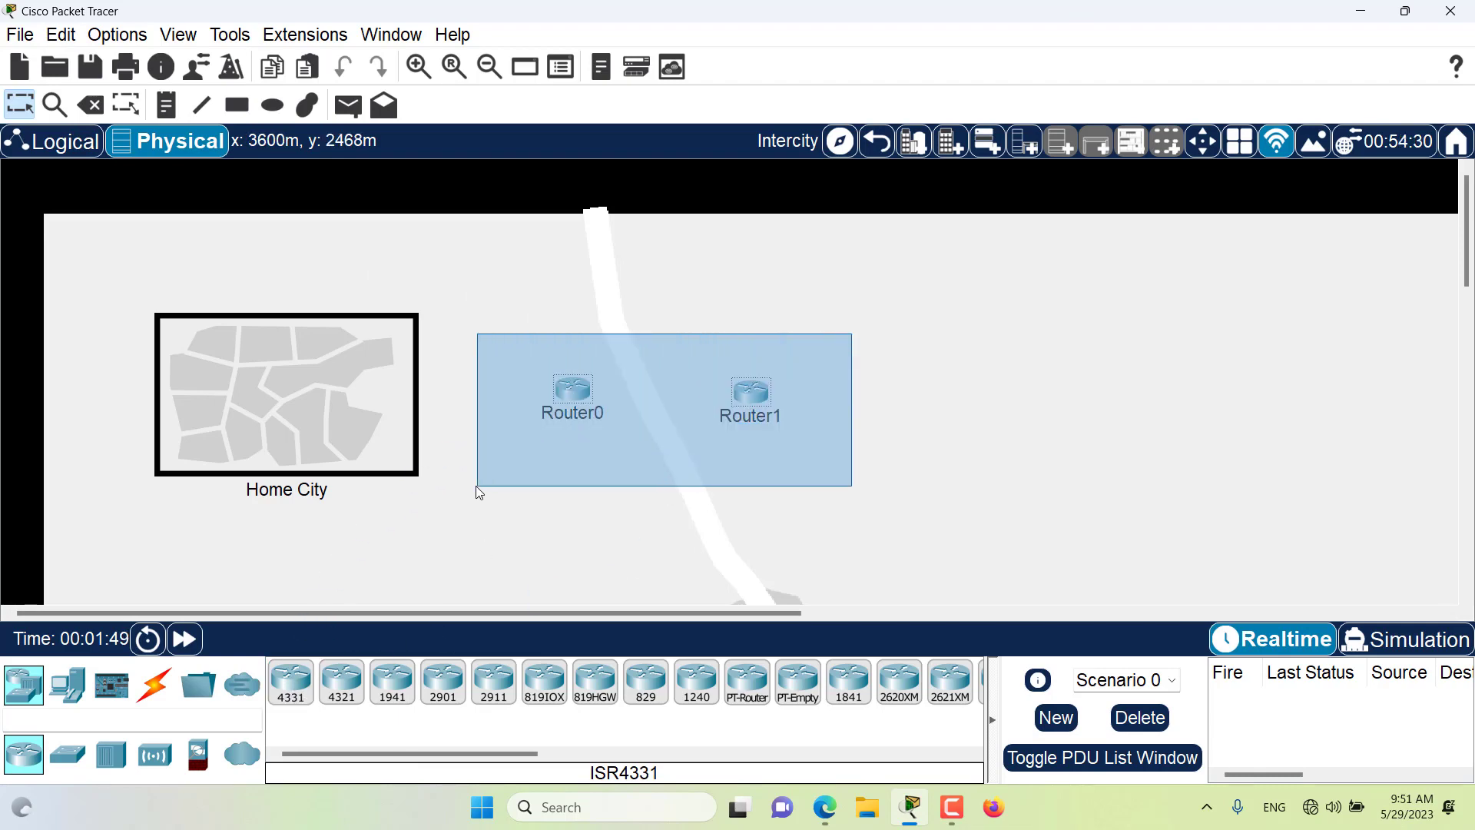
Select both routers, step into Home City and Corporate Office, then return to Intercity
{"action": "left_click_drag", "start_coordinate": [853, 333], "coordinate": [475, 500]}
{"action": "left_click", "coordinate": [316, 360]}
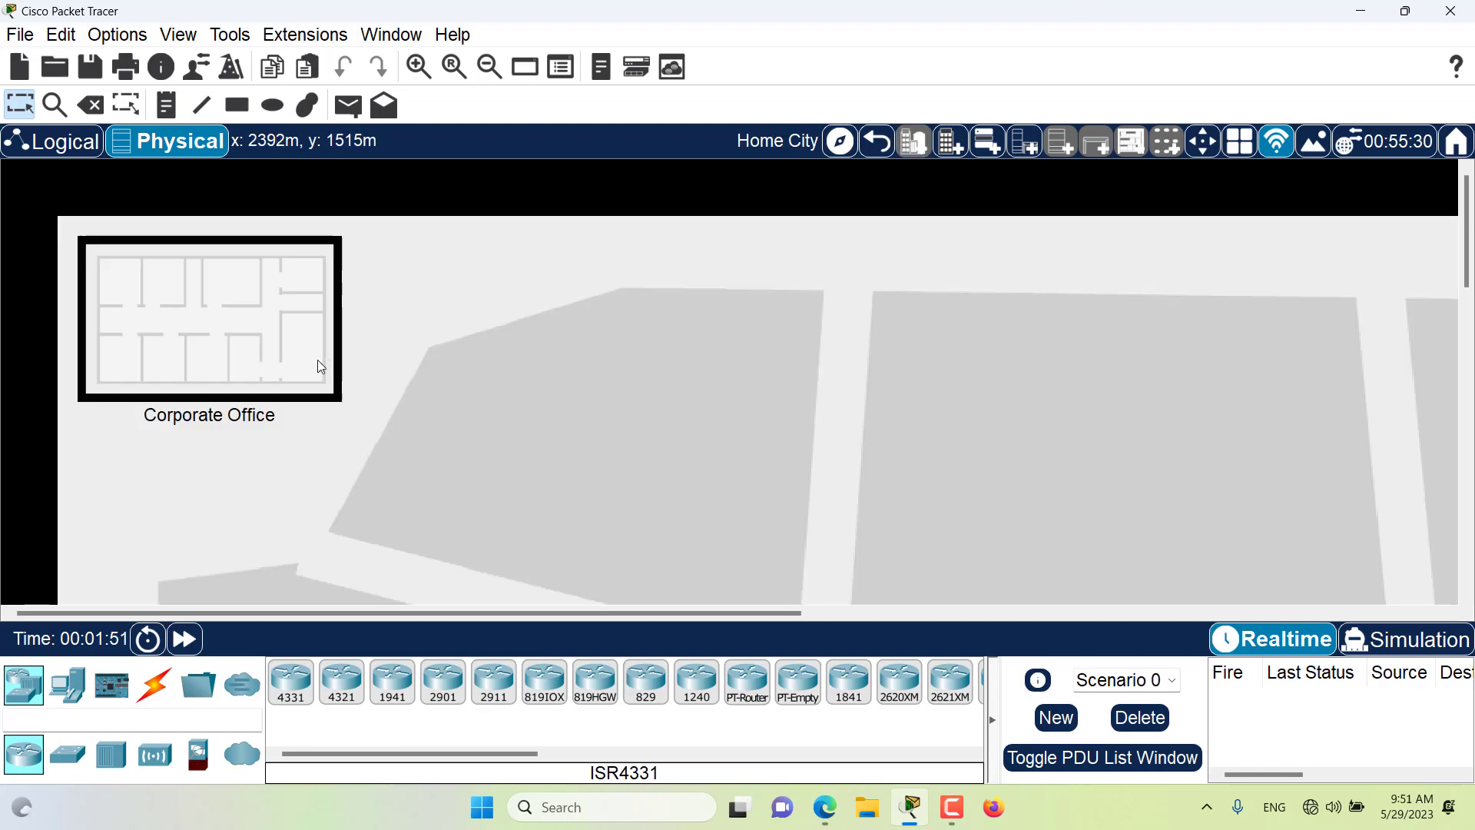
{"action": "left_click", "coordinate": [317, 358]}
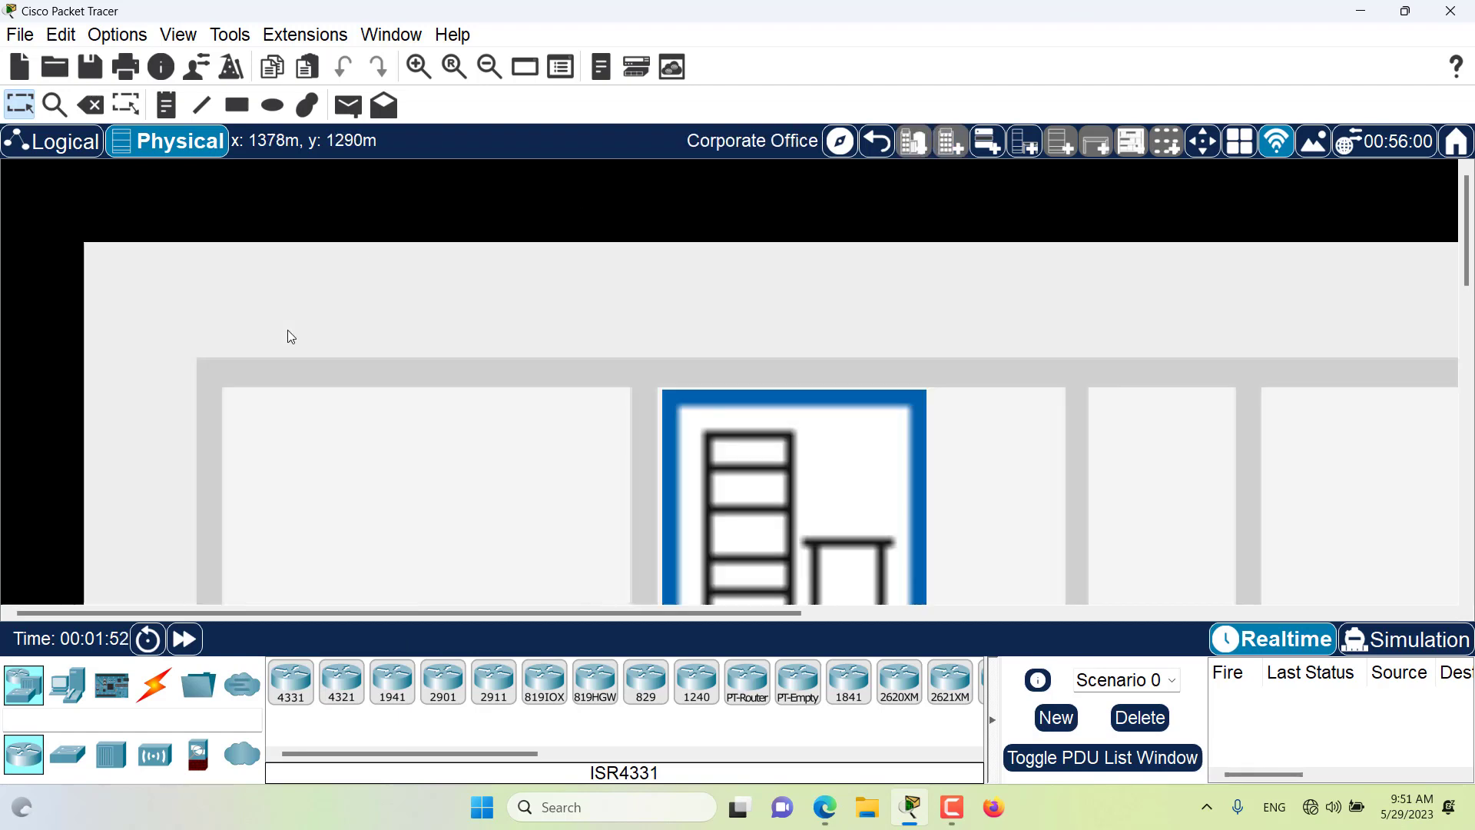
{"action": "left_click", "coordinate": [862, 155]}
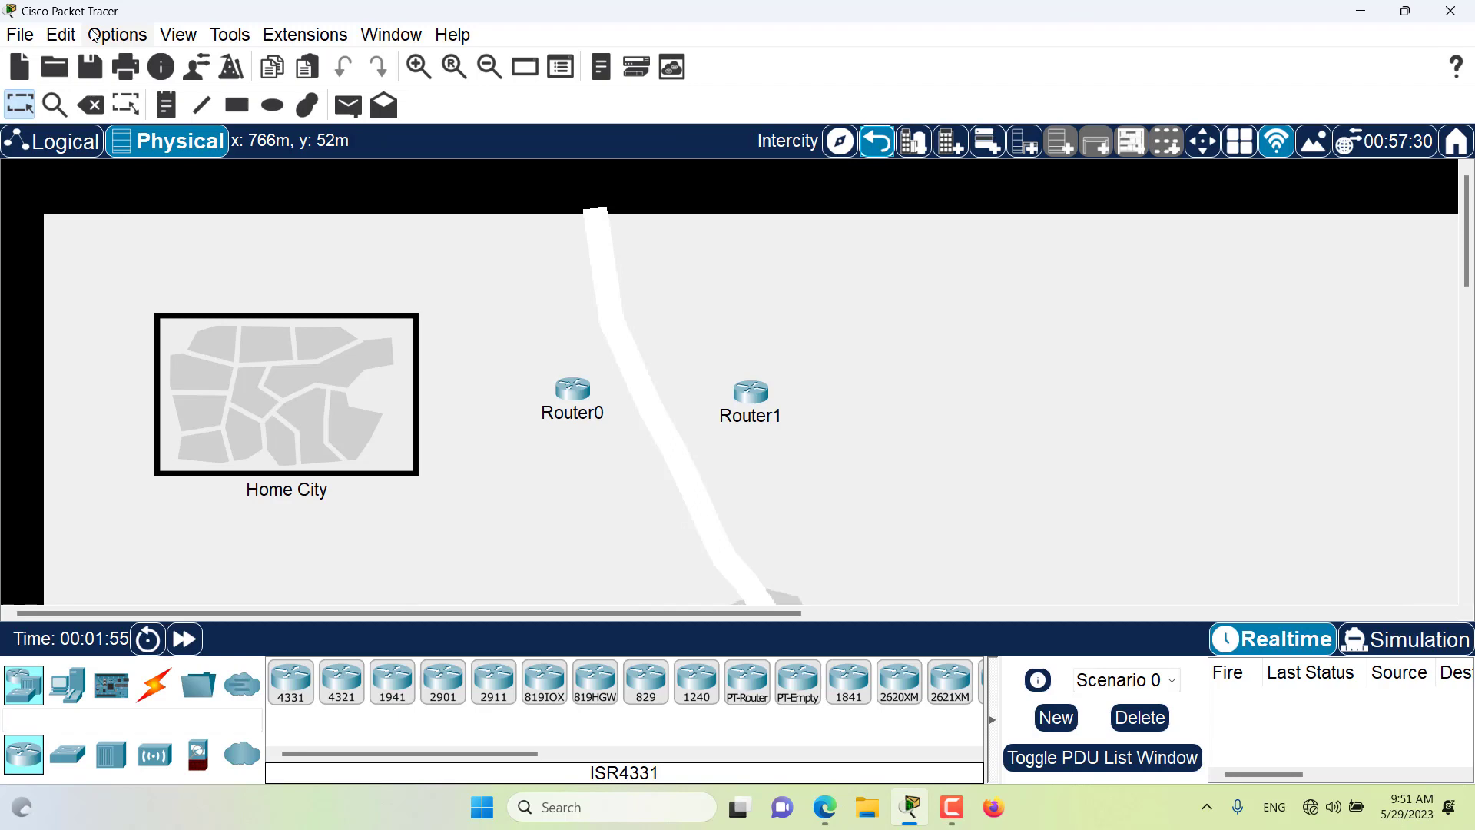
{"action": "left_click", "coordinate": [60, 36]}
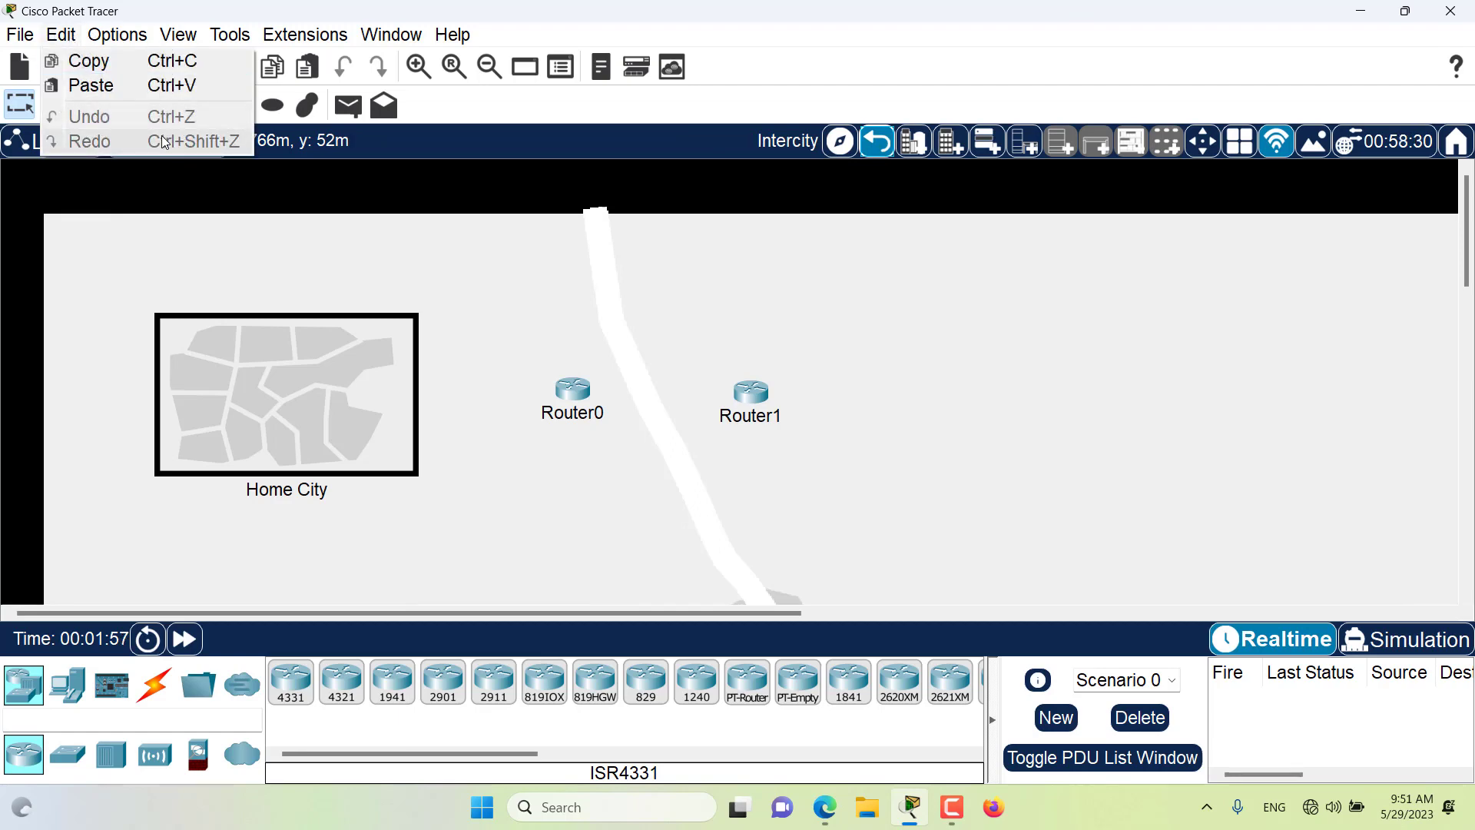
{"action": "left_click", "coordinate": [586, 321]}
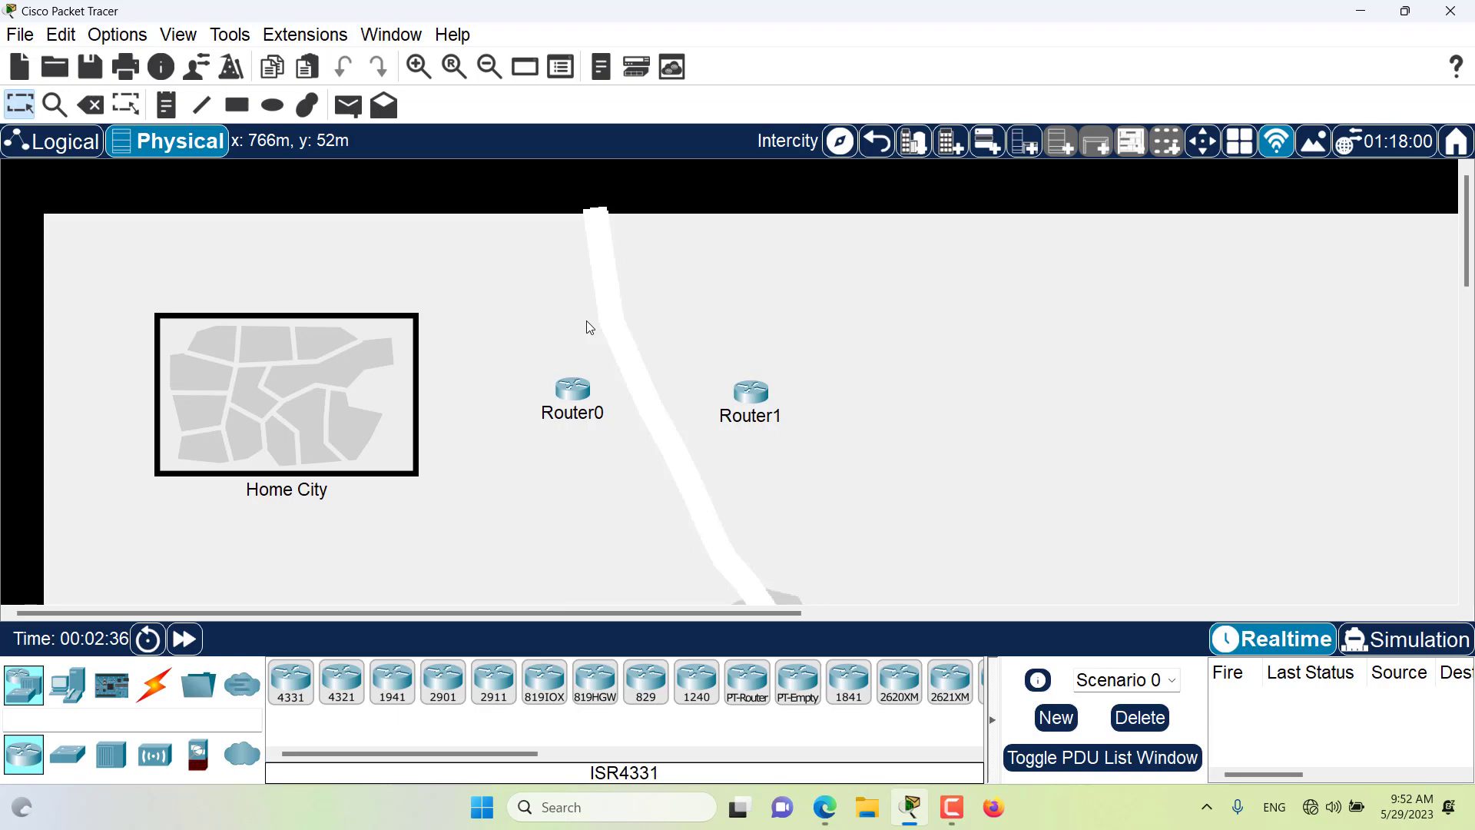
{"action": "left_click", "coordinate": [91, 105]}
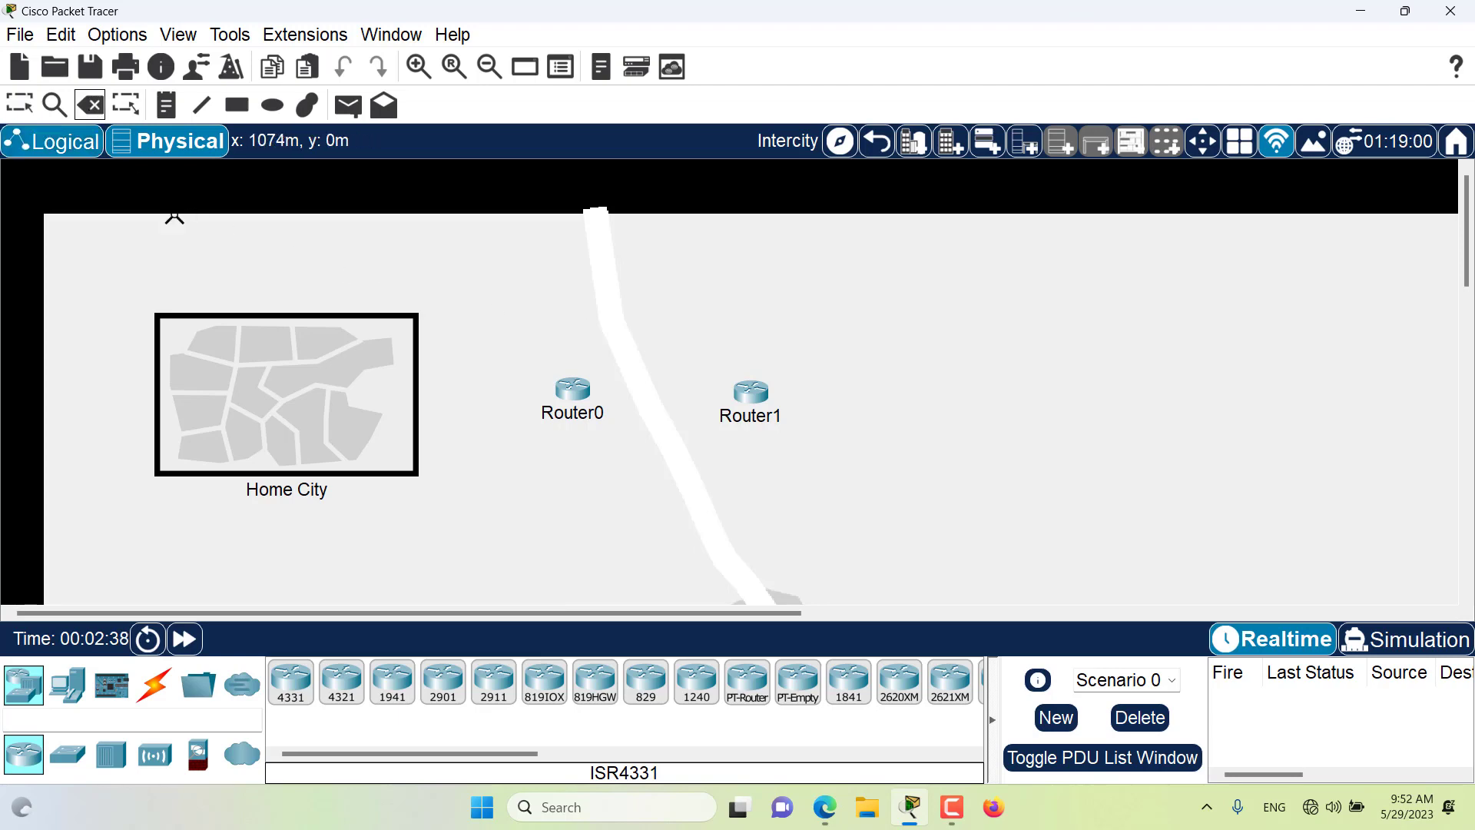
{"action": "left_click", "coordinate": [554, 409]}
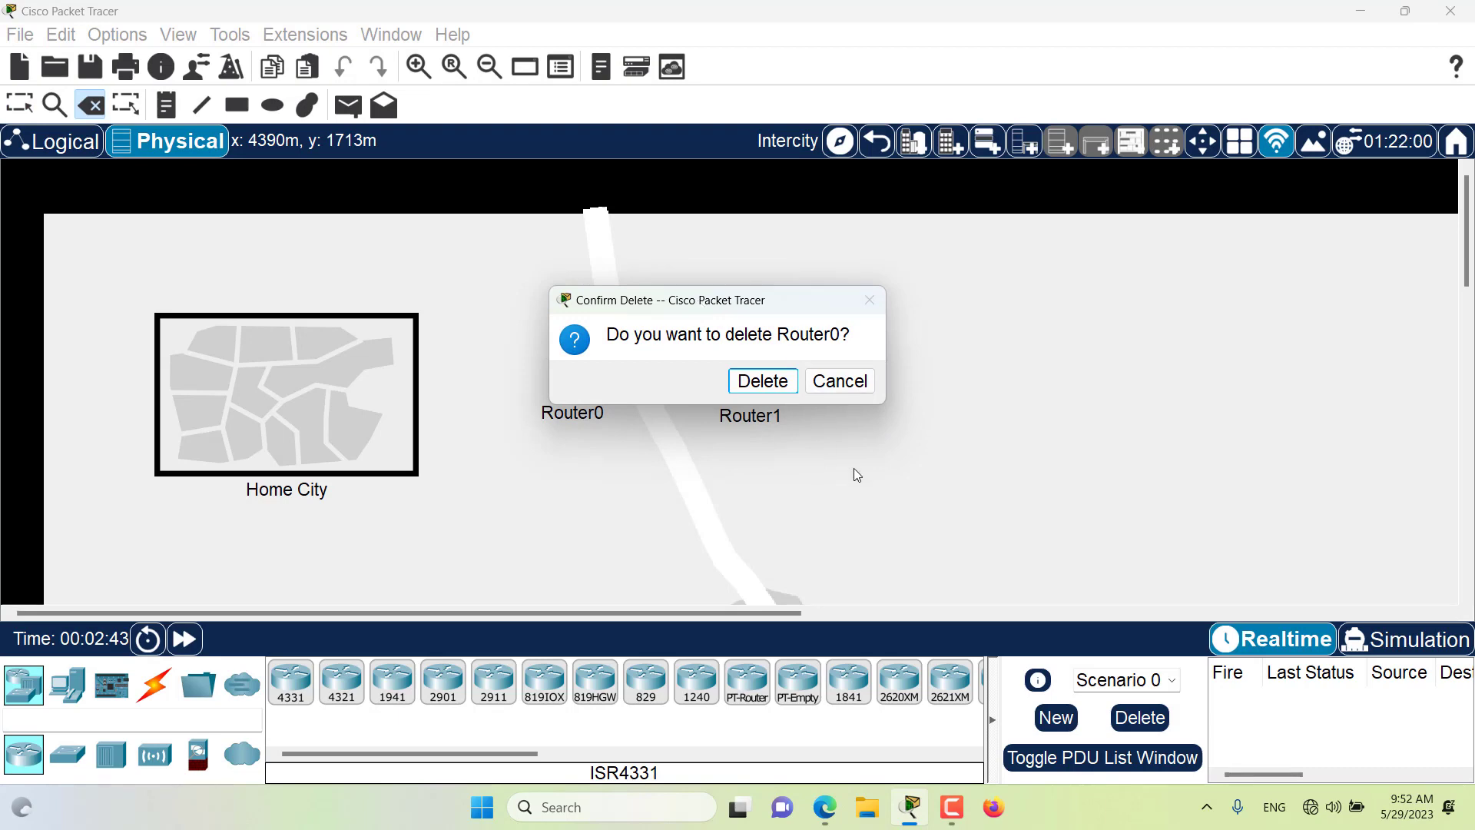
{"action": "key", "text": "Escape"}
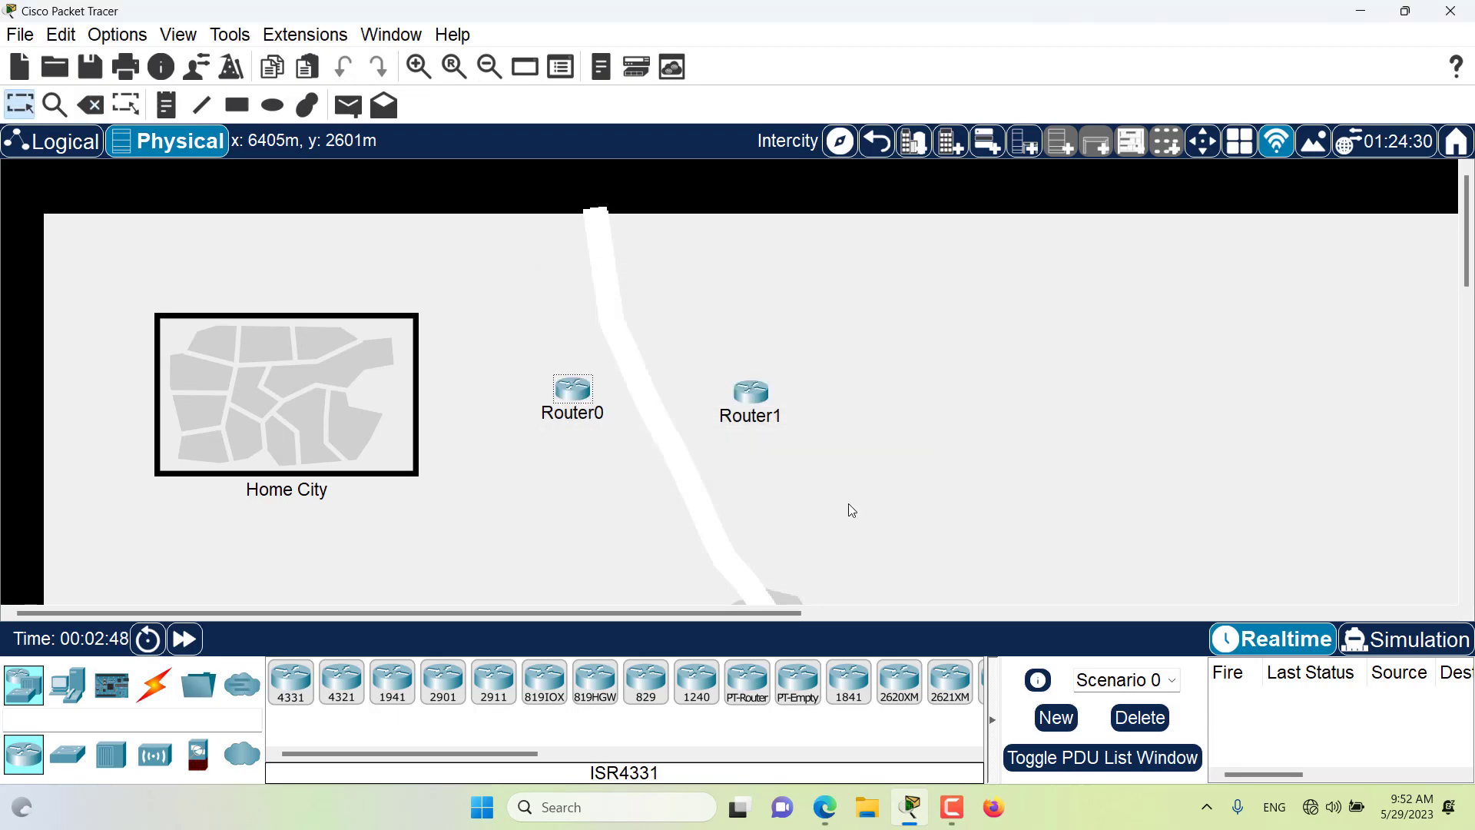